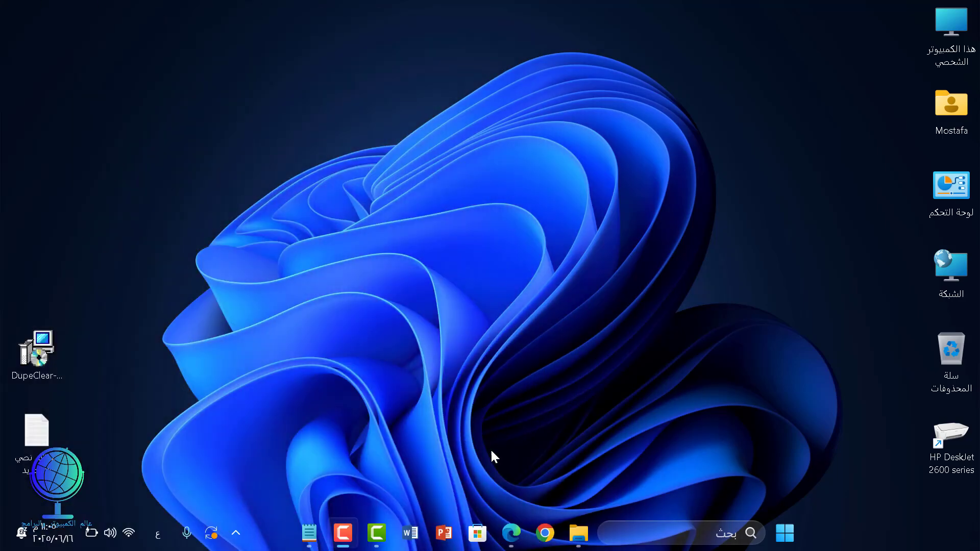
# - Open the Dupe Clear v2.0 release page on GitHub in Microsoft Edge from the copied link and dismiss the translation offer
pyautogui.click(511, 533)
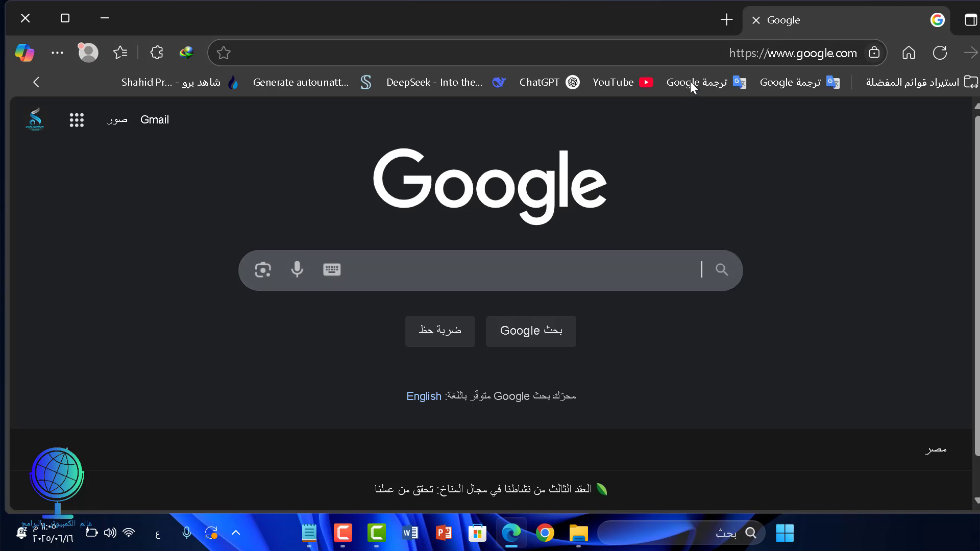
pyautogui.click(713, 54)
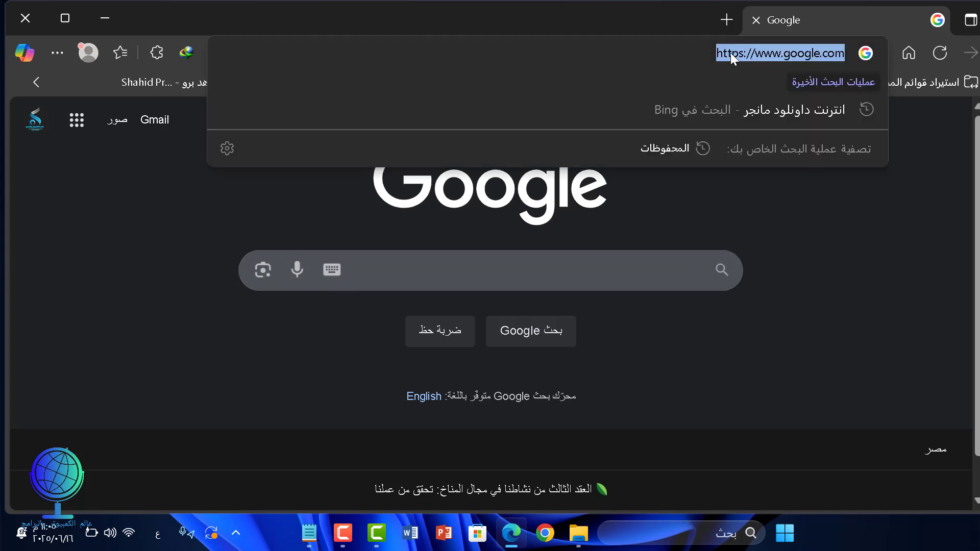
pyautogui.rightClick(731, 53)
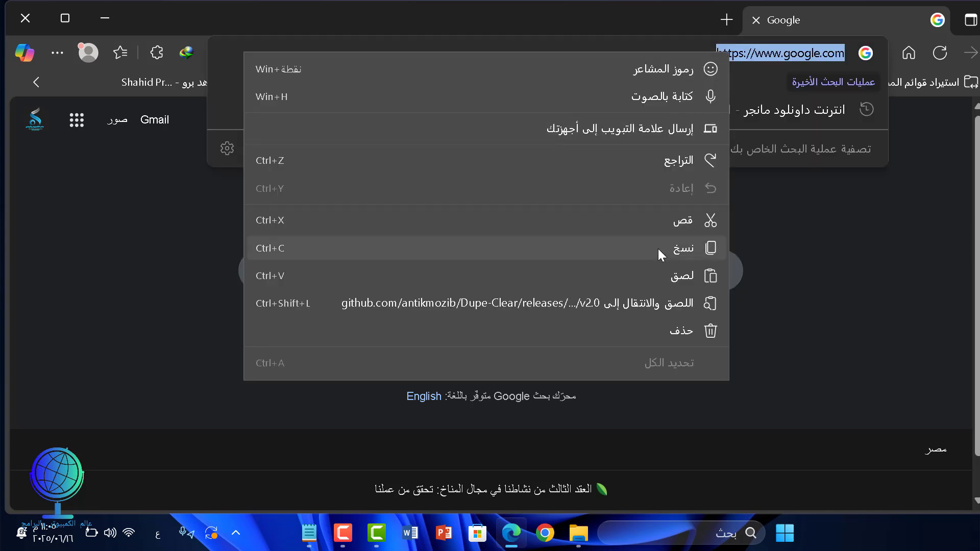
pyautogui.click(655, 272)
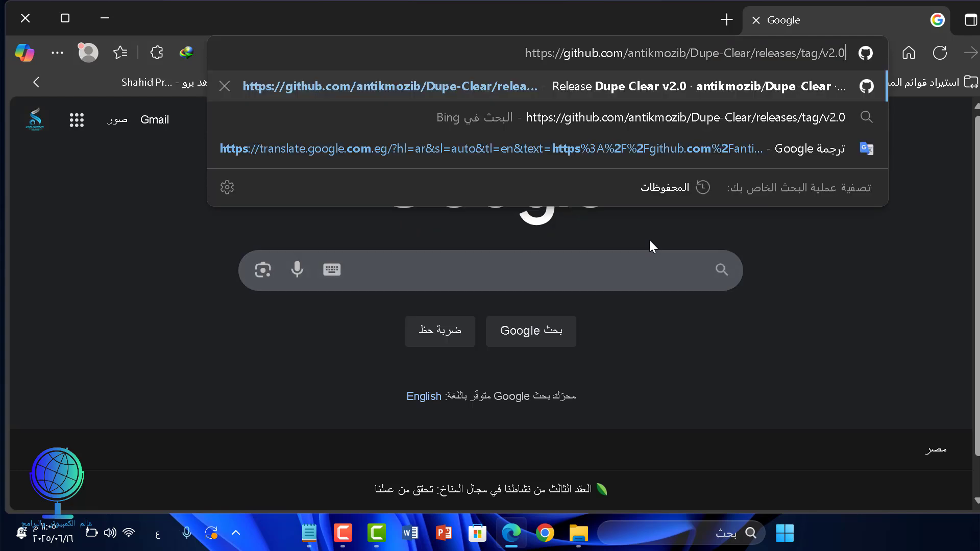
pyautogui.press('Return')
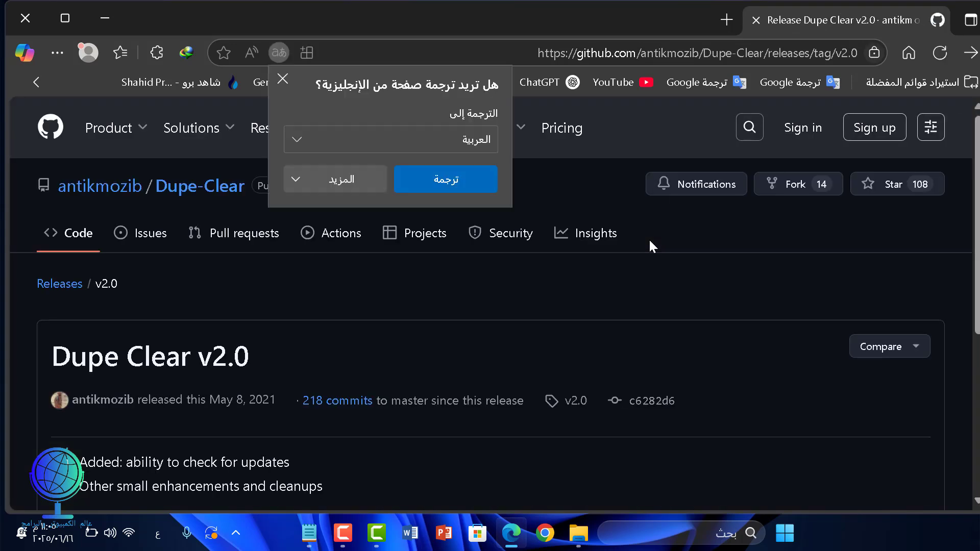
pyautogui.click(282, 78)
pyautogui.moveTo(281, 128)
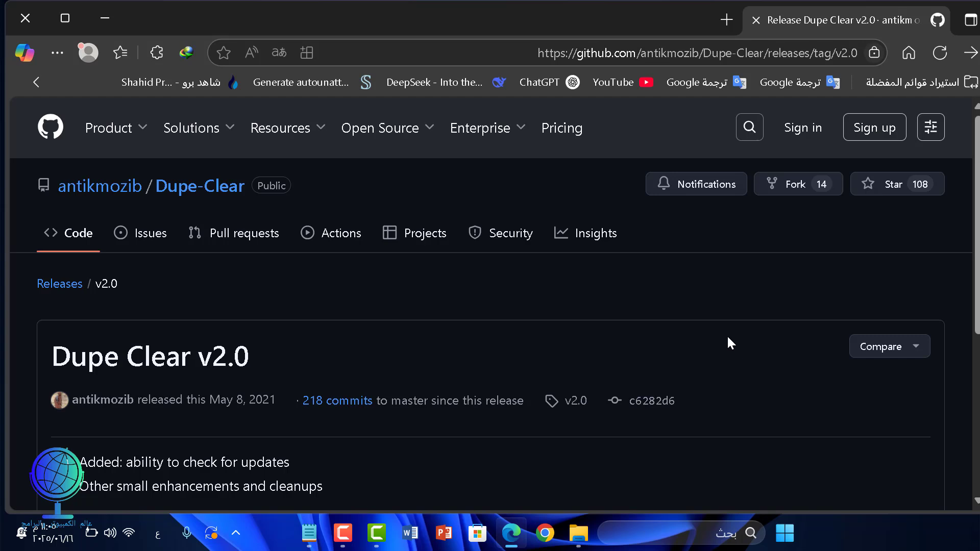
# - Download DupeClear-2.0.0.0-setup.exe from the release assets with the download manager and close the browser
pyautogui.scroll(-5, 728, 338)
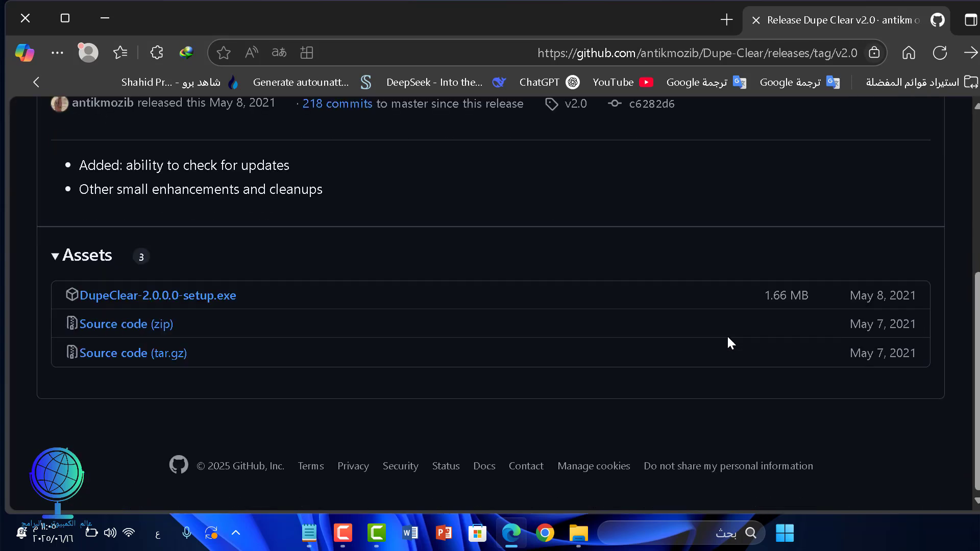
pyautogui.click(138, 303)
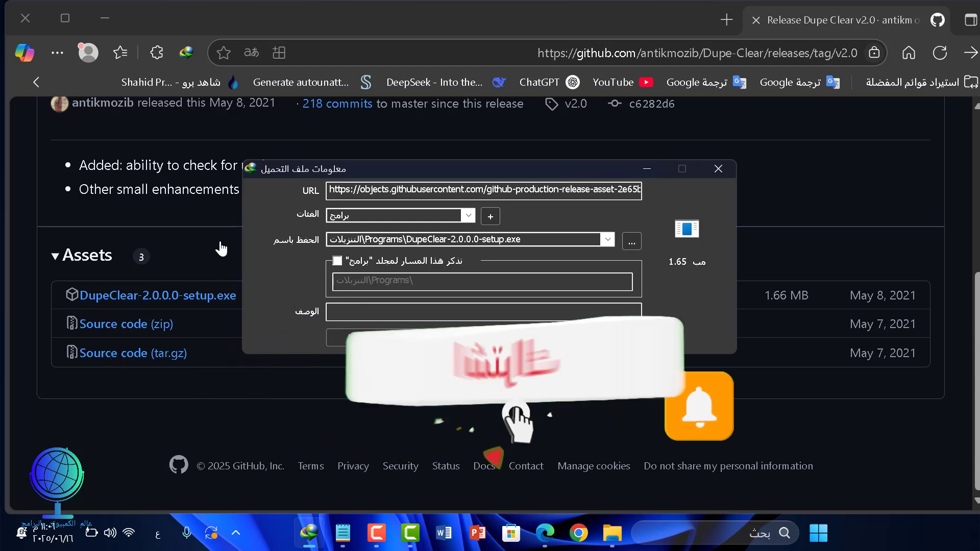
pyautogui.click(21, 20)
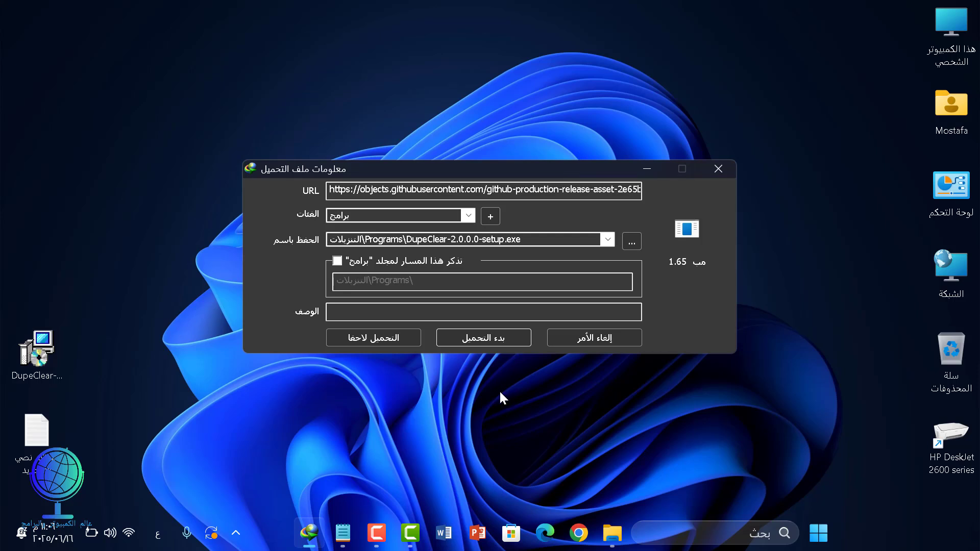
pyautogui.click(487, 343)
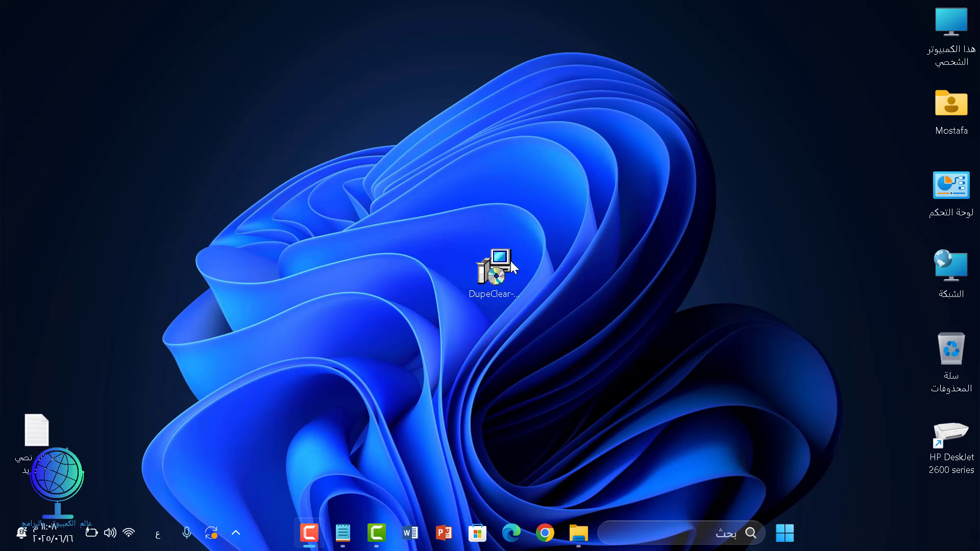
# - Install Dupe Clear from the desktop setup file, accepting the license, default folders and desktop shortcut, and launch it on finishing
pyautogui.moveTo(511, 261); pyautogui.dragTo(466, 209)
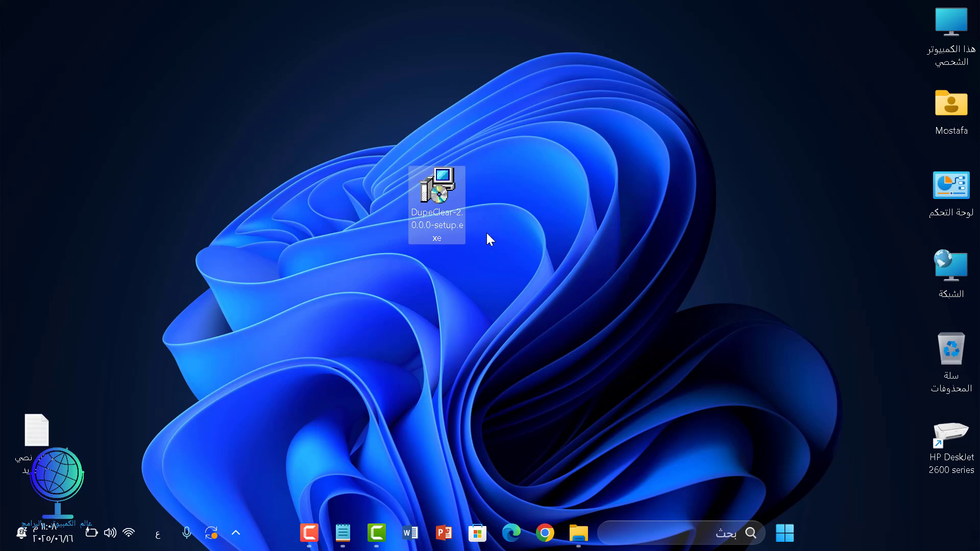
pyautogui.doubleClick(440, 182)
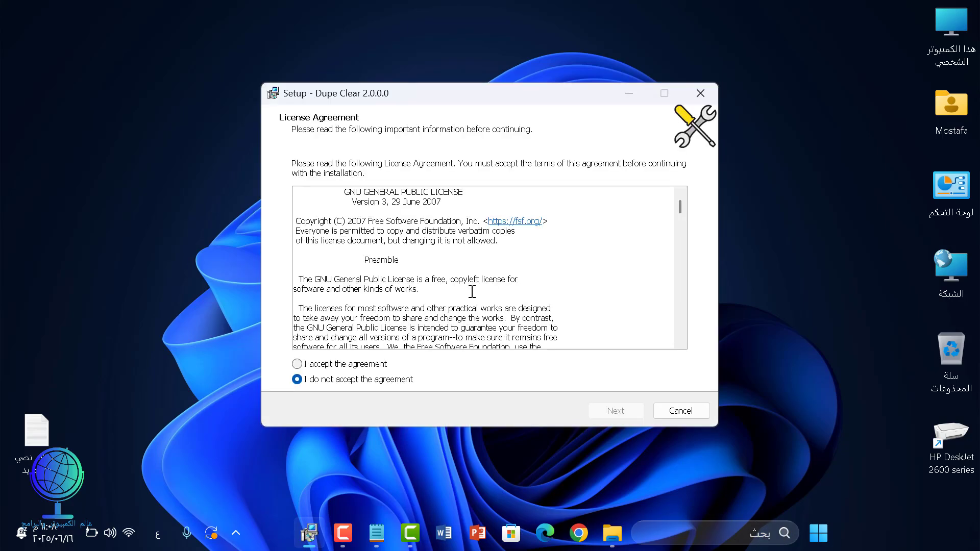
pyautogui.click(335, 365)
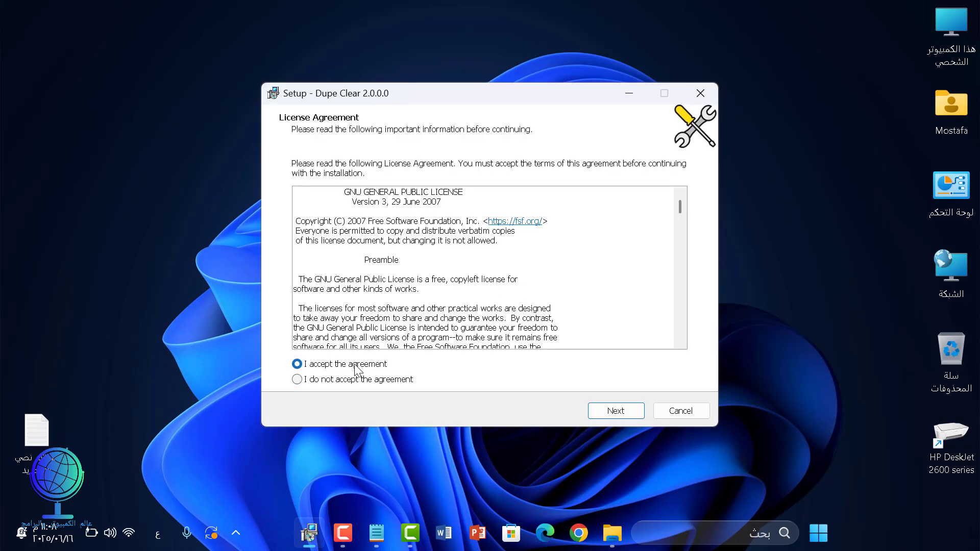
pyautogui.click(601, 413)
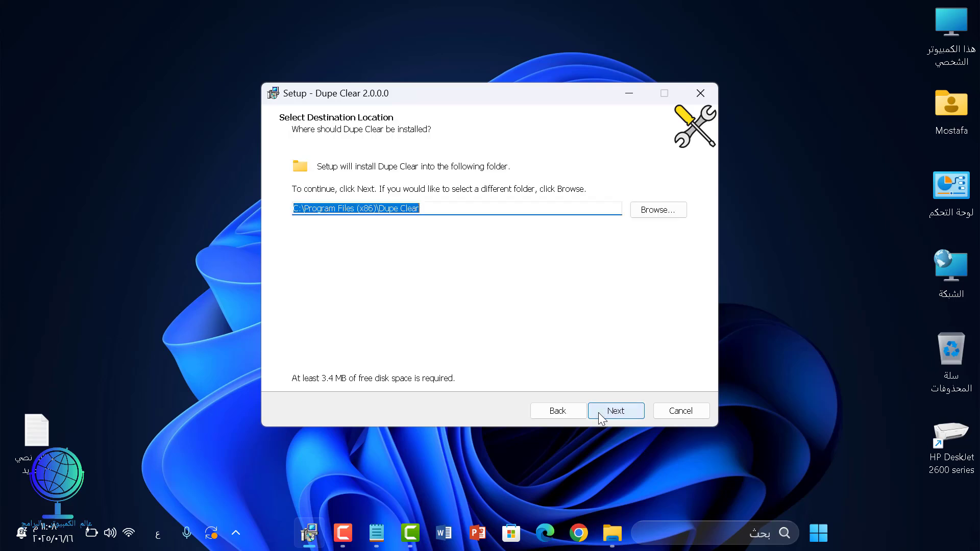
pyautogui.click(606, 414)
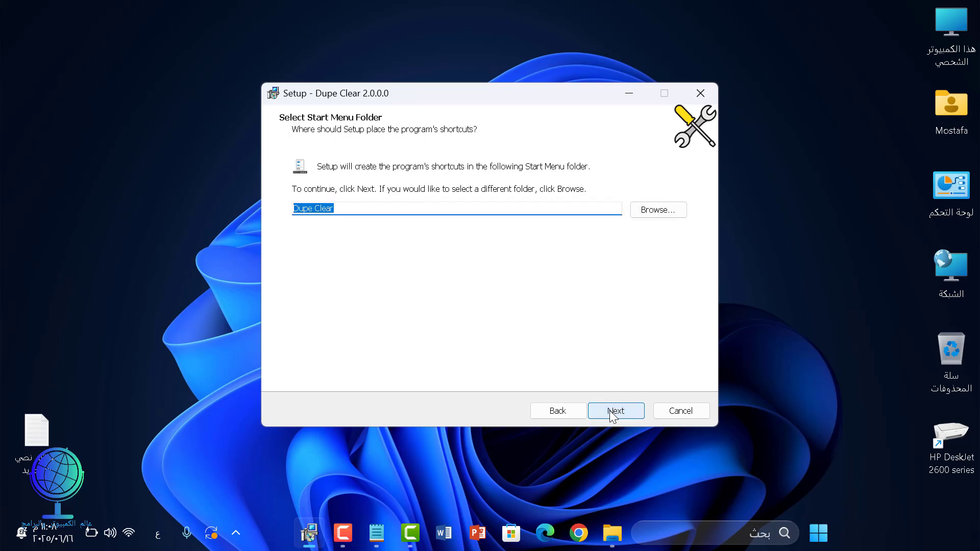
pyautogui.click(614, 413)
pyautogui.click(615, 415)
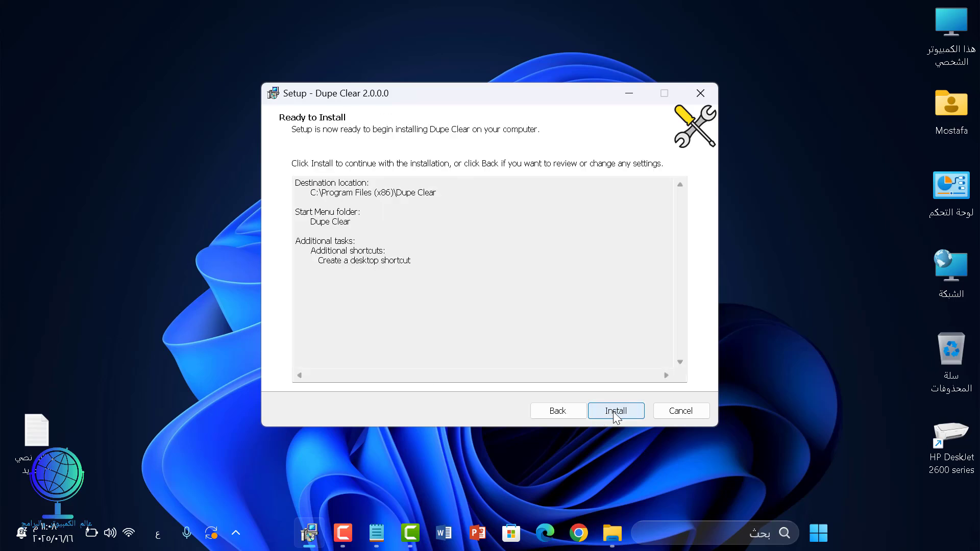
pyautogui.click(615, 414)
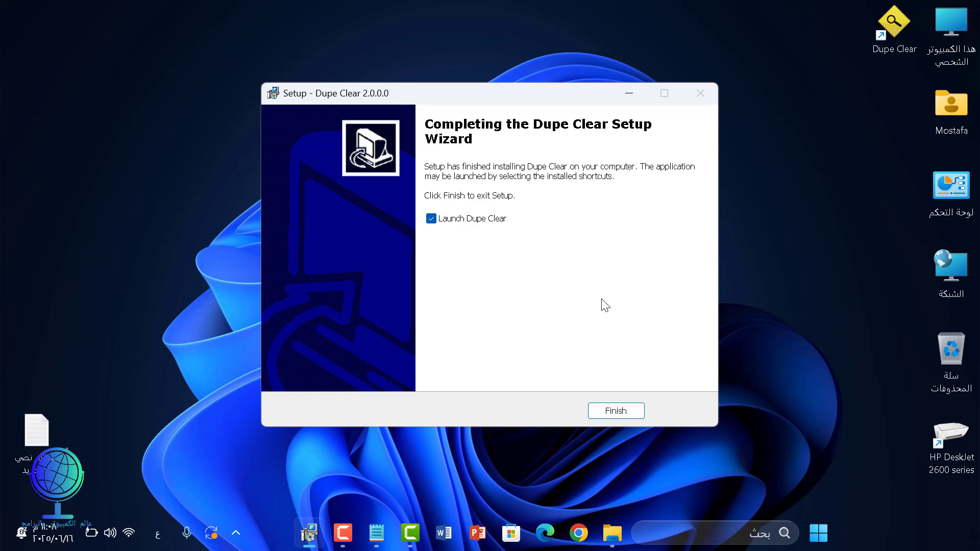
pyautogui.click(621, 415)
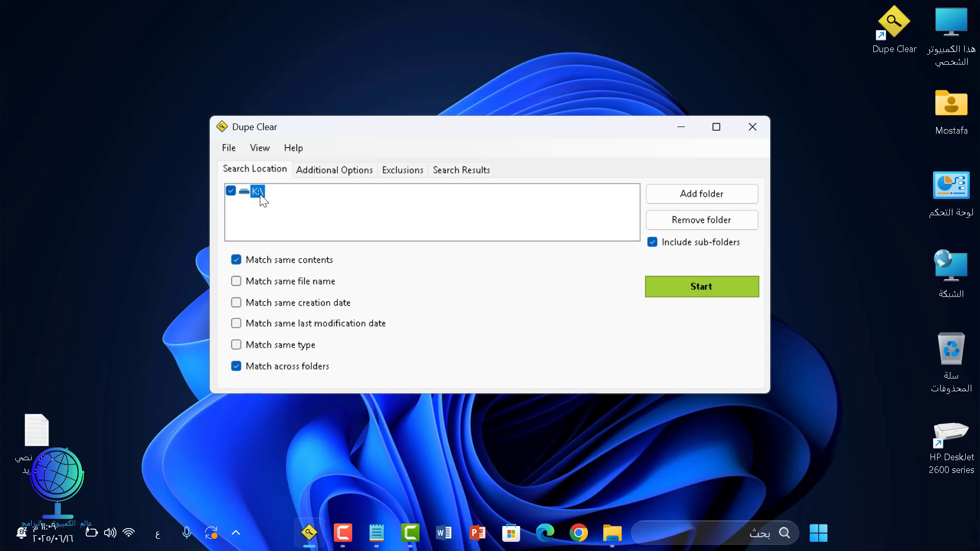
# - Replace the K:\ search location with the Database (O:) drive
pyautogui.click(702, 219)
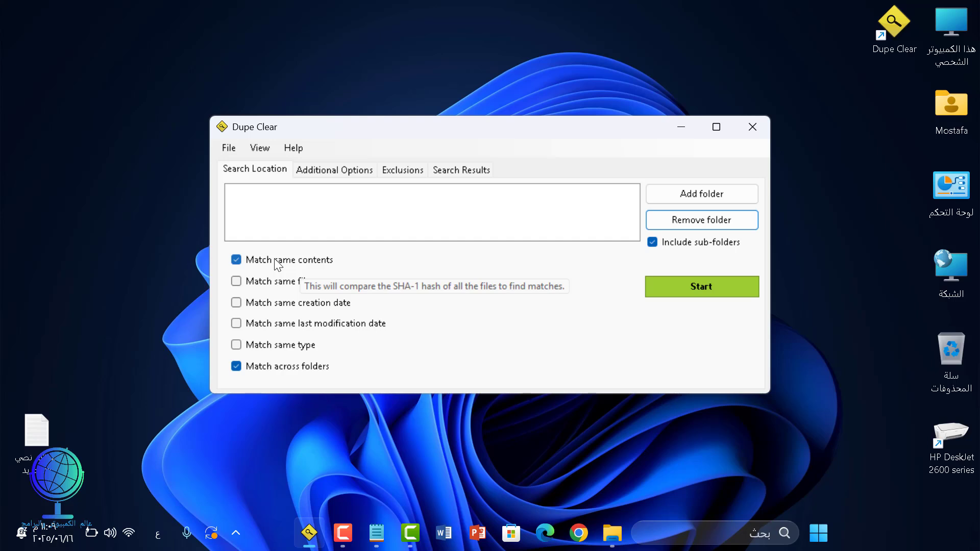
pyautogui.click(683, 194)
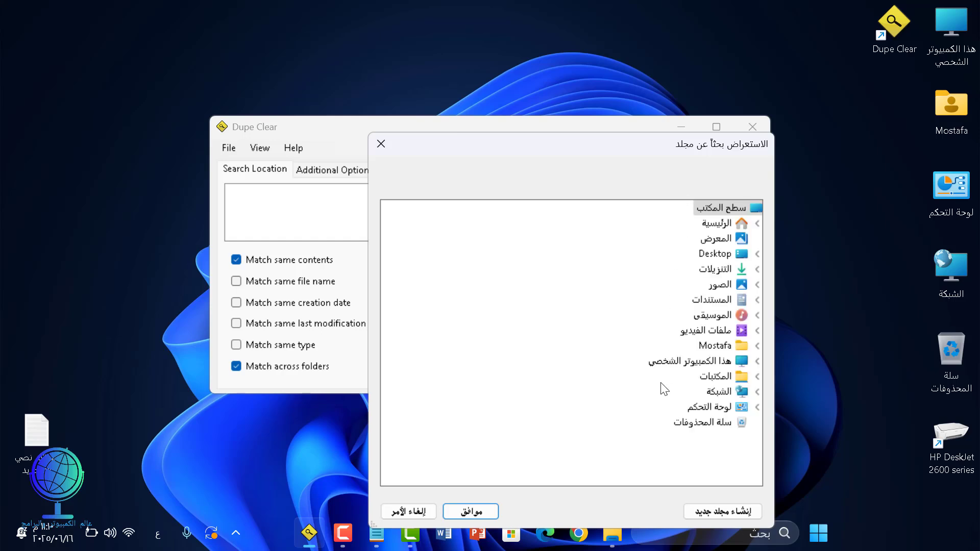
pyautogui.click(698, 362)
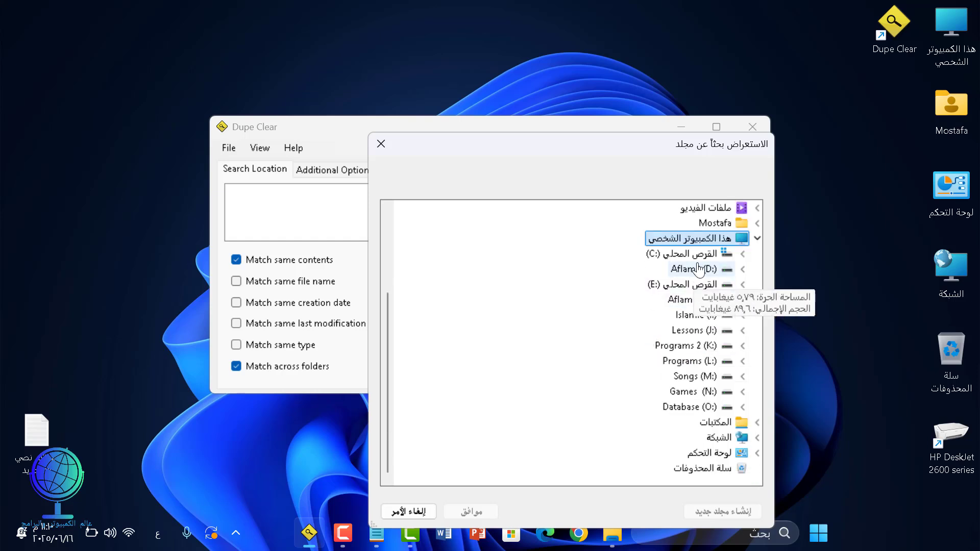
pyautogui.click(683, 408)
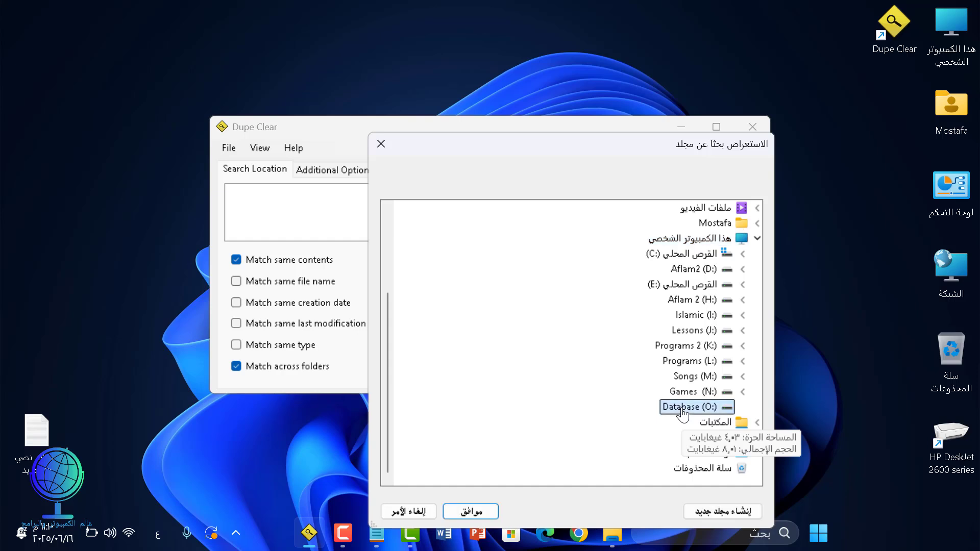
pyautogui.click(474, 511)
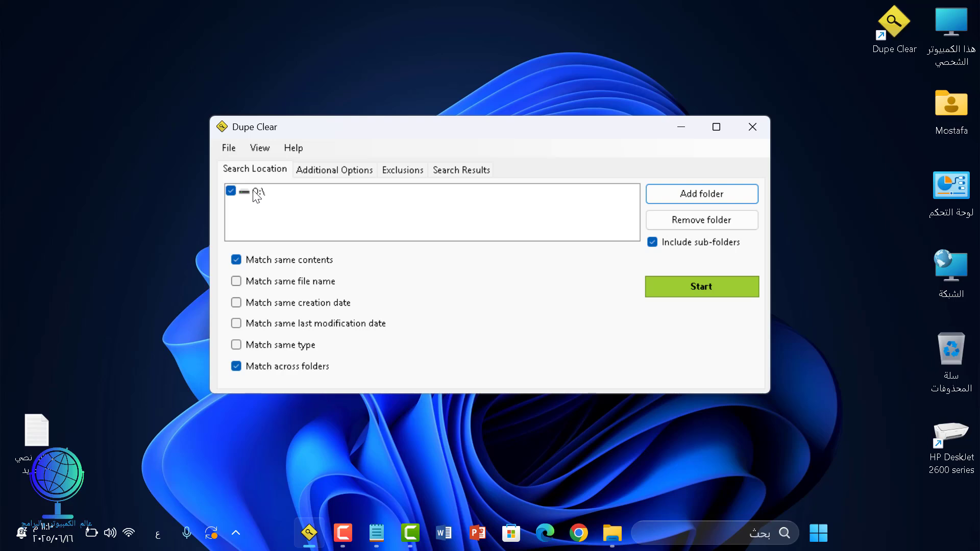
# - Add the Aflam2 (D:) drive as a second search location
pyautogui.click(676, 193)
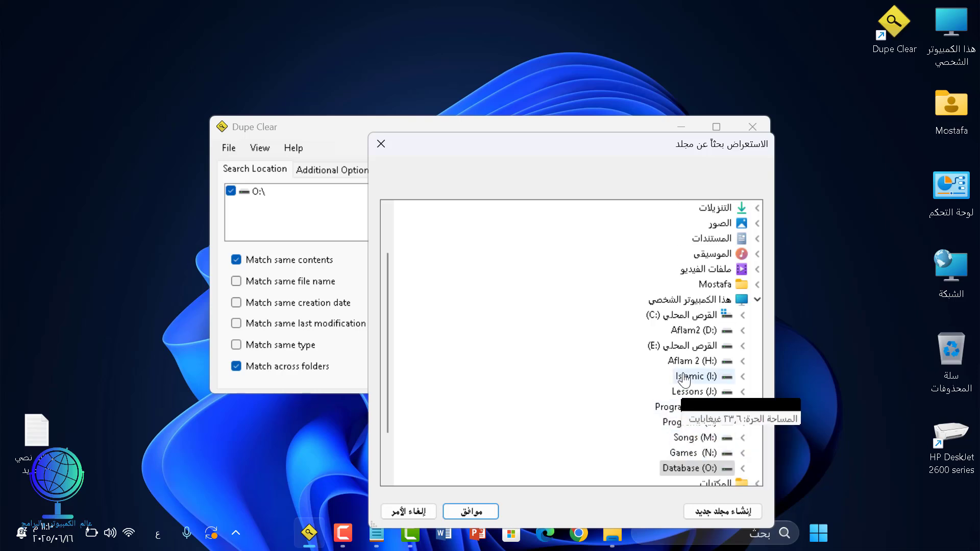
pyautogui.doubleClick(692, 331)
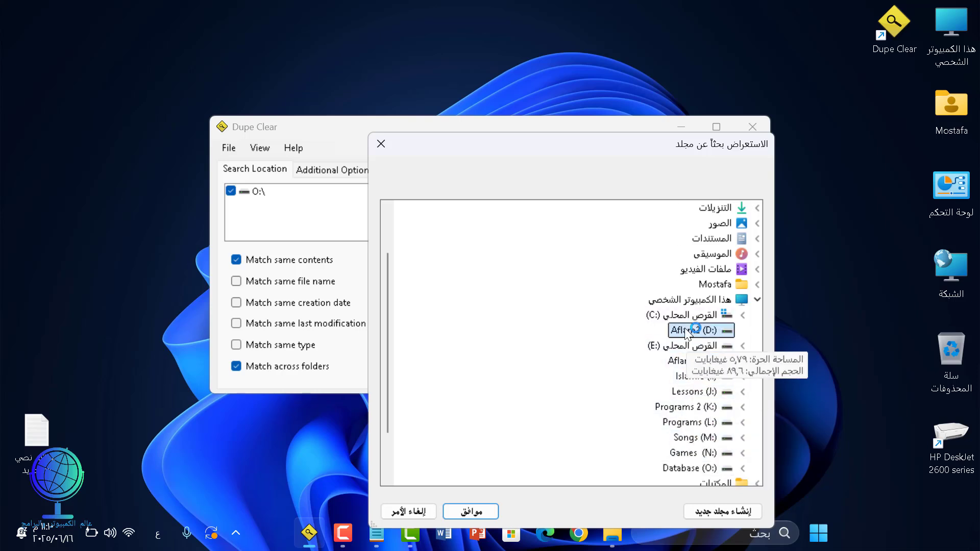
pyautogui.click(476, 515)
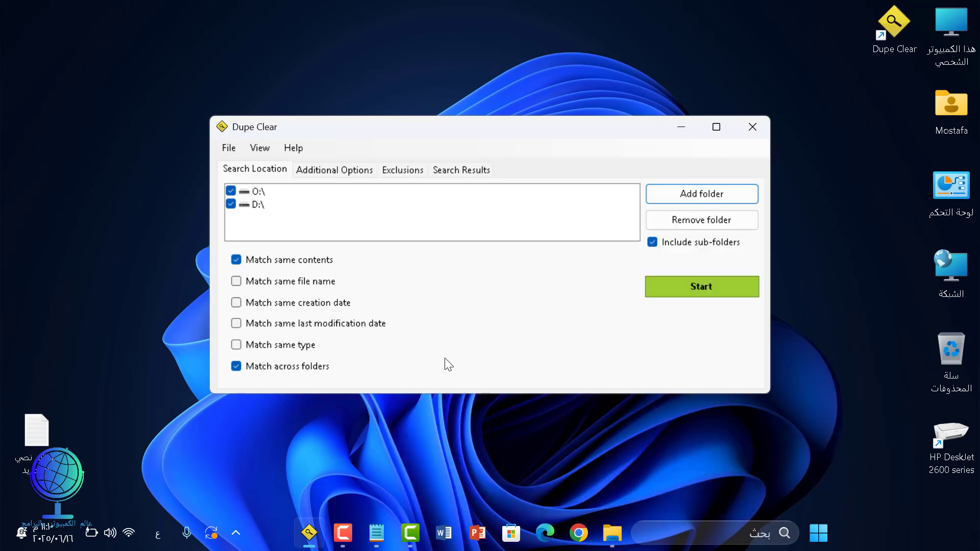
# - Exclude D:\ from the search, scan O:\ for duplicate files and close the completion summary
pyautogui.click(230, 204)
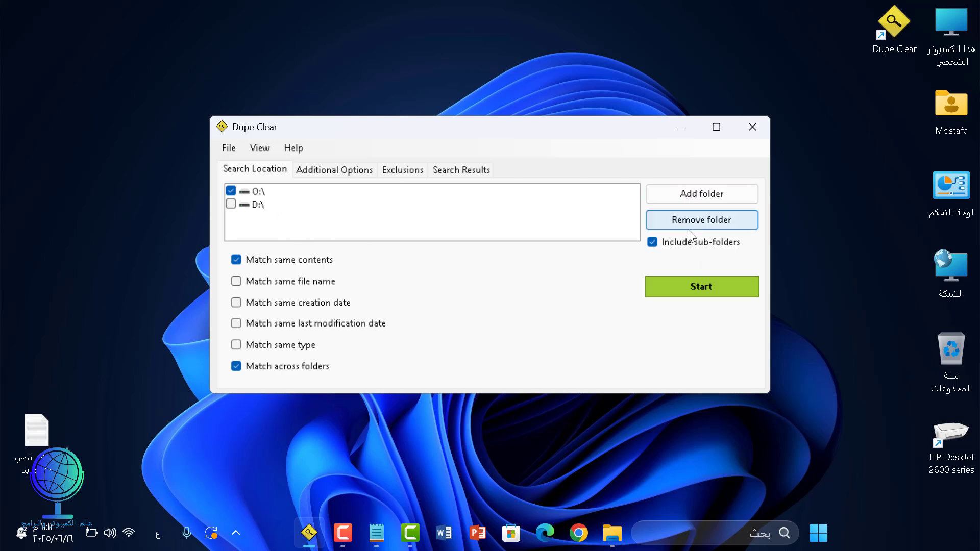
pyautogui.click(702, 290)
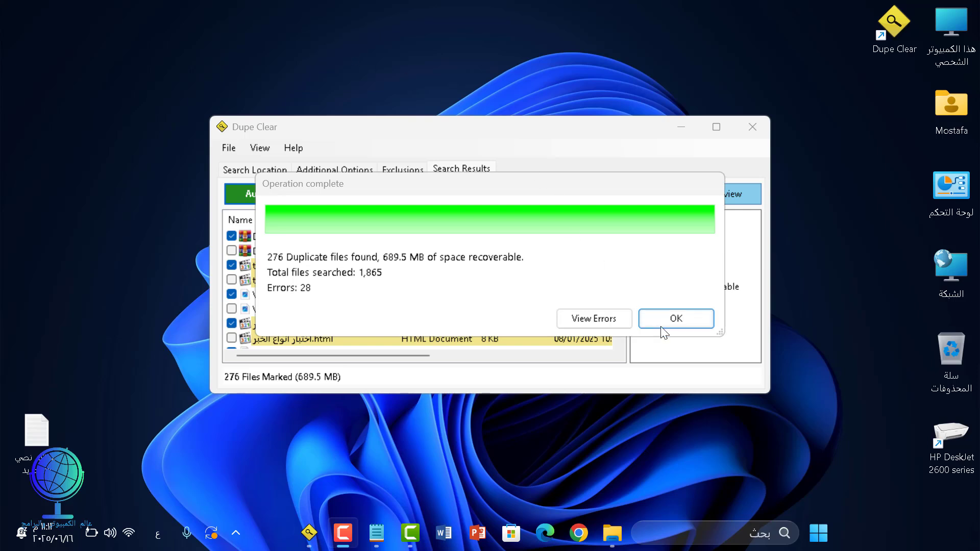
pyautogui.click(685, 322)
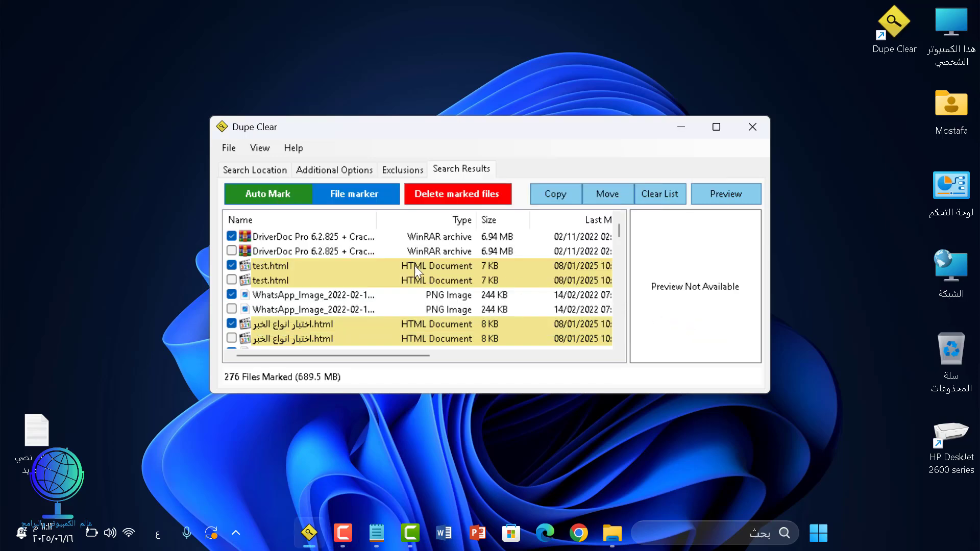
# - Look through the list of duplicate files to check which copies are marked
pyautogui.scroll(-5, 364, 242)
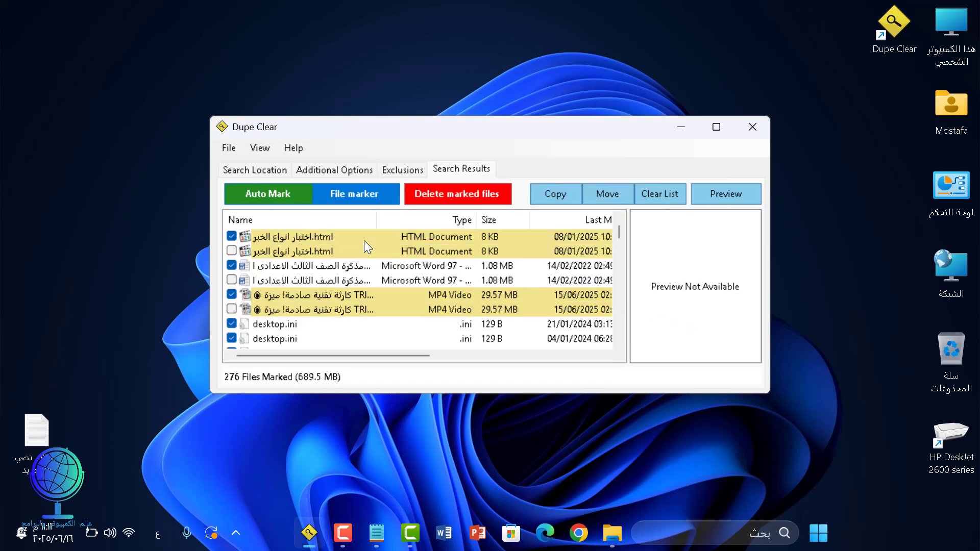
pyautogui.scroll(-1, 365, 243)
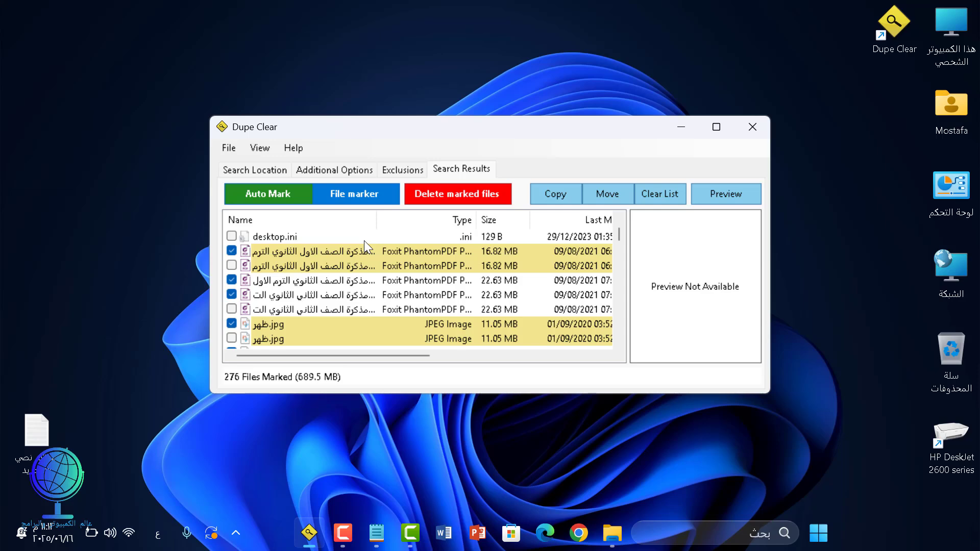
pyautogui.scroll(6, 360, 264)
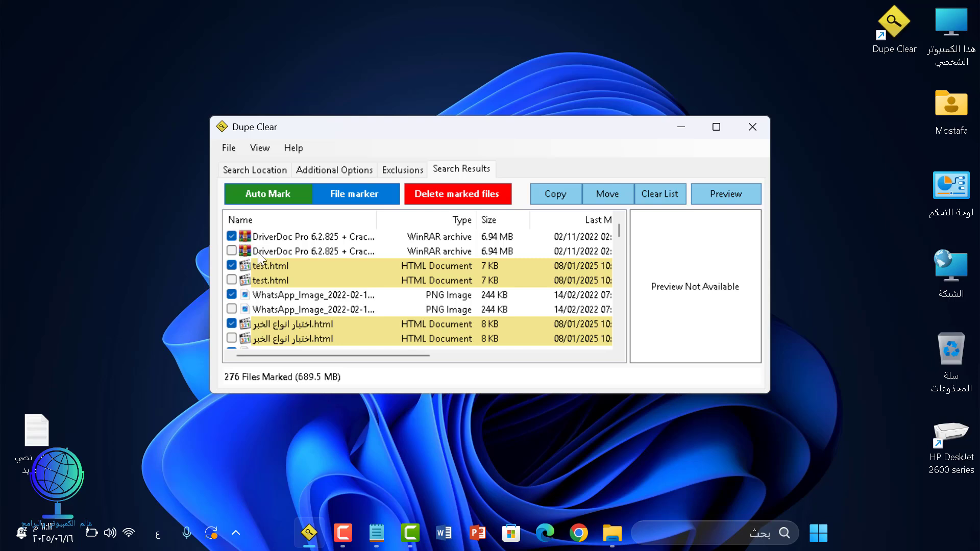
pyautogui.scroll(-1, 258, 251)
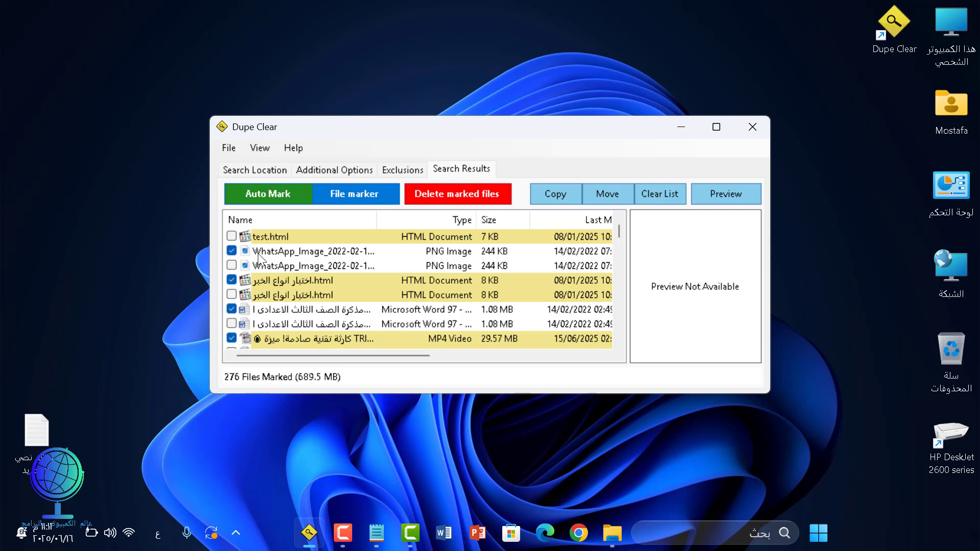
pyautogui.scroll(-6, 258, 253)
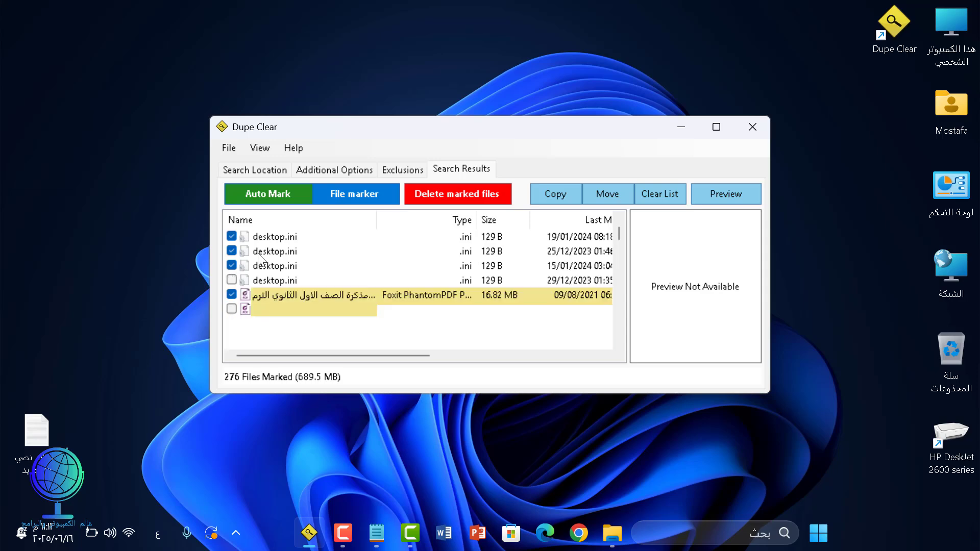
pyautogui.scroll(-8, 260, 258)
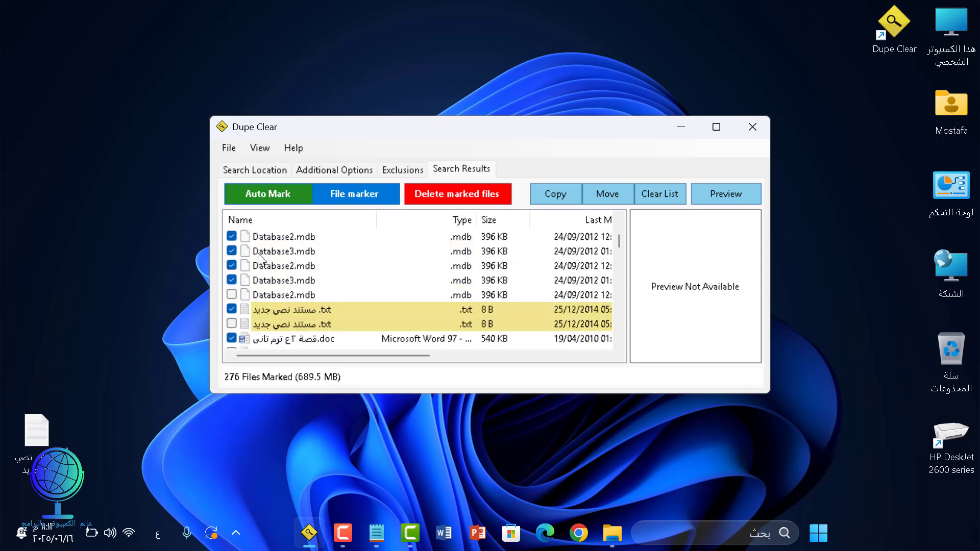
# - Examine the rest of the duplicates list, including the documents, videos and images, for the copies marked in each group
pyautogui.scroll(-10, 258, 254)
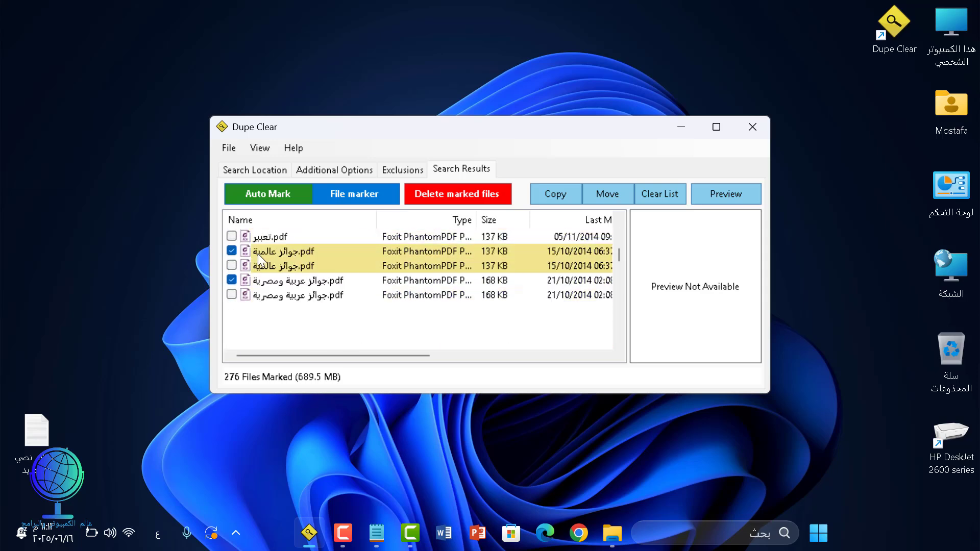
pyautogui.scroll(-8, 258, 253)
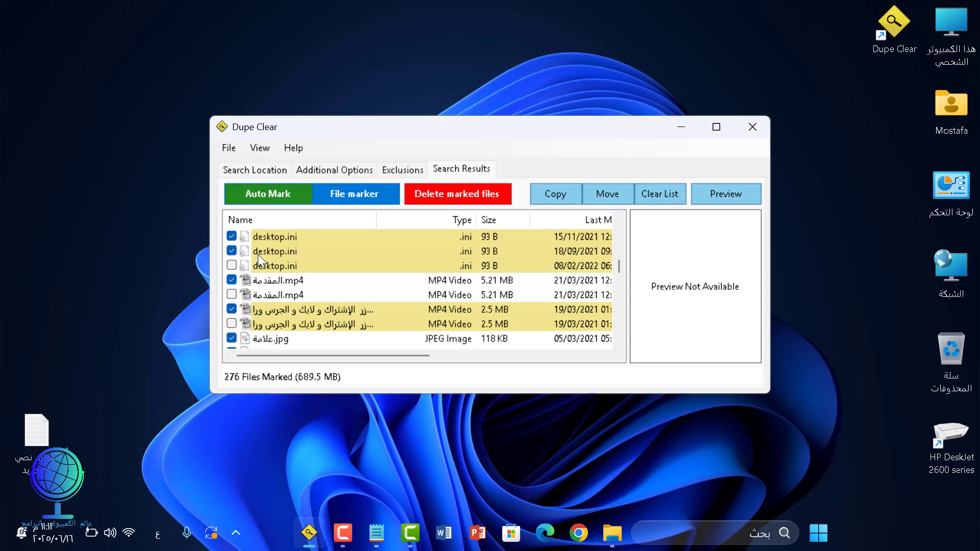
pyautogui.scroll(-8, 258, 254)
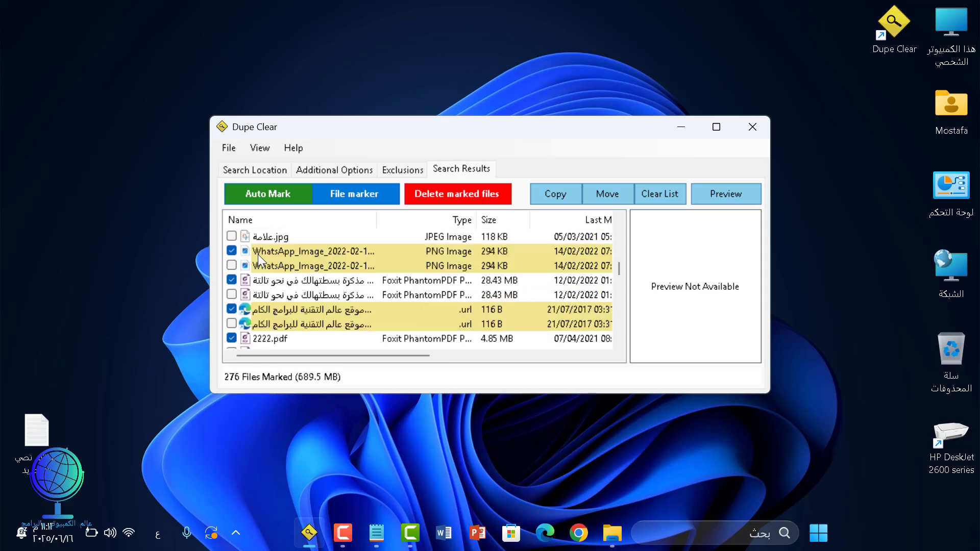
pyautogui.scroll(-10, 258, 256)
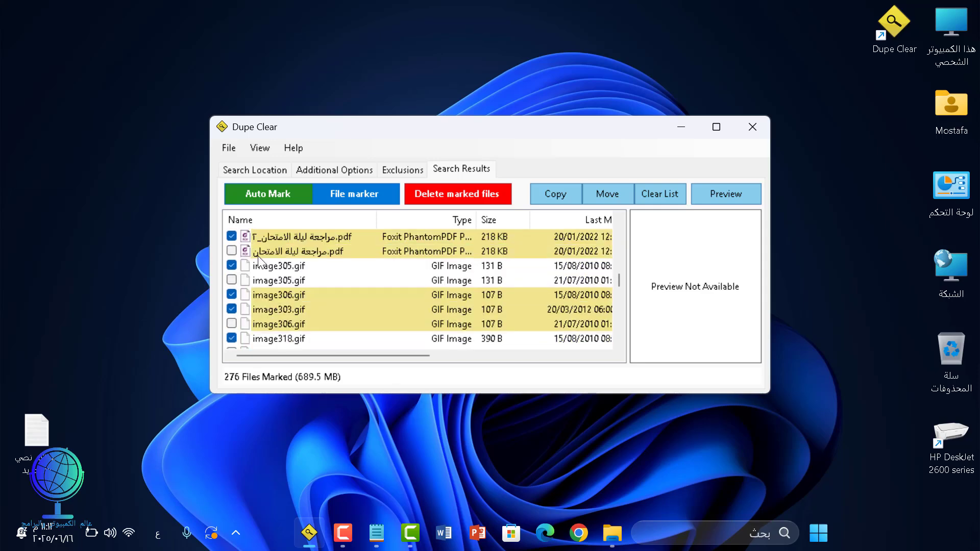
pyautogui.scroll(-10, 257, 256)
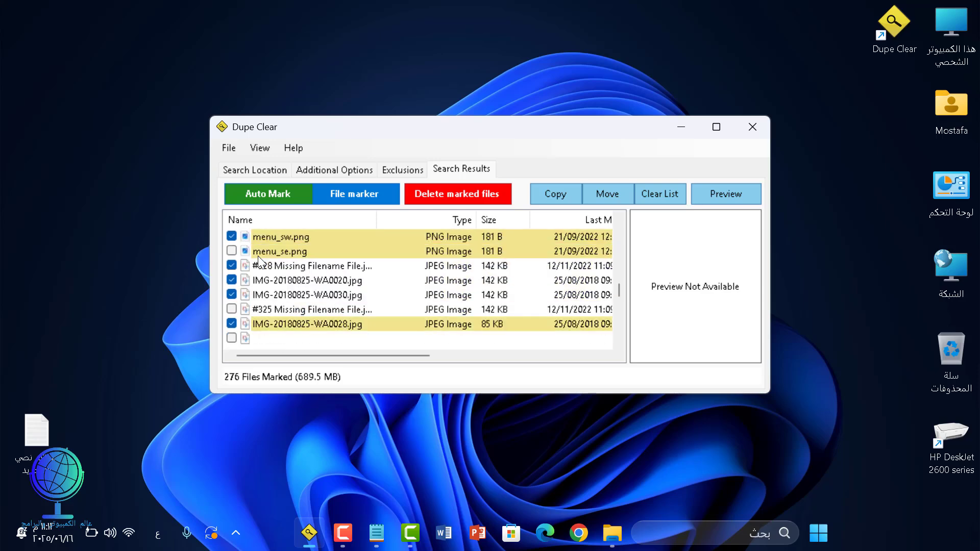
pyautogui.scroll(-4, 260, 260)
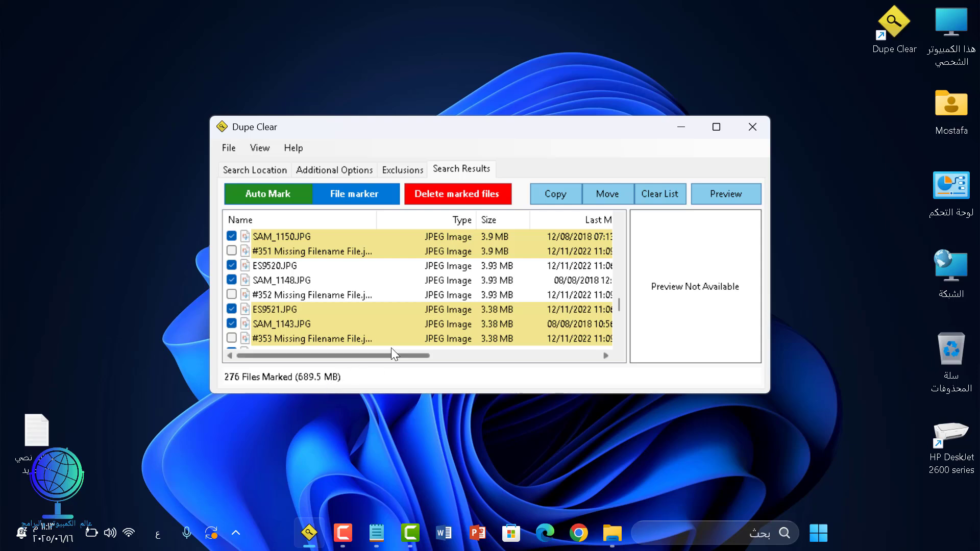
# - Delete all marked duplicate files to the Recycle Bin and check the deleted entries in the search results
pyautogui.click(463, 196)
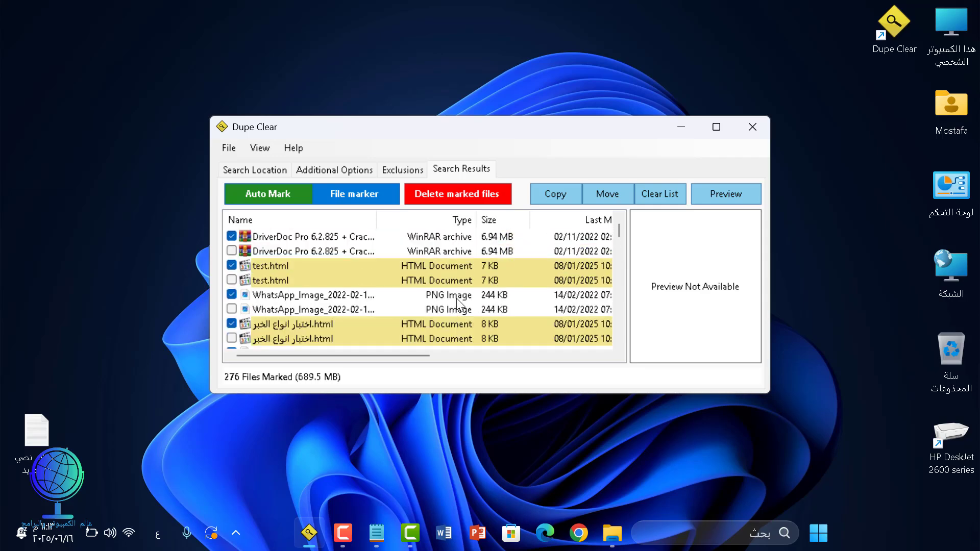
pyautogui.click(469, 194)
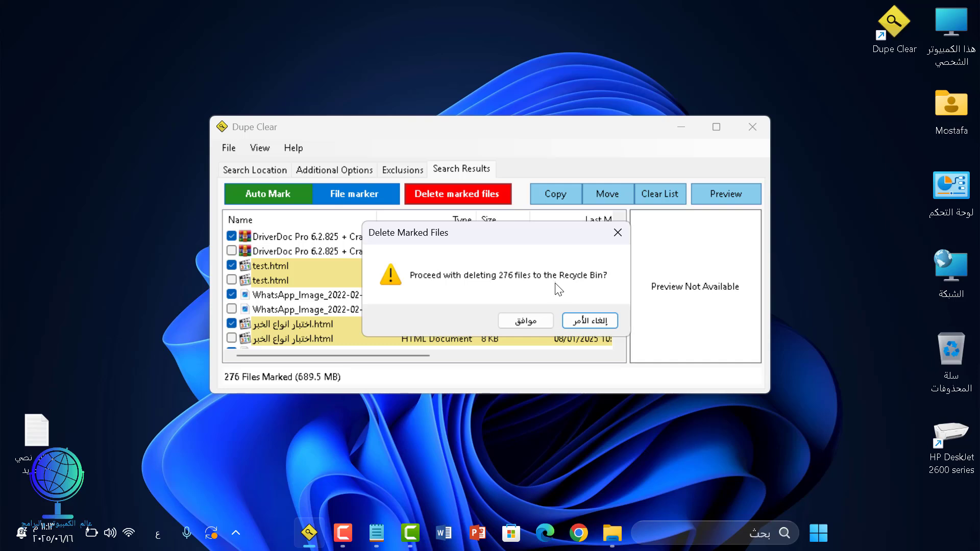
pyautogui.click(536, 323)
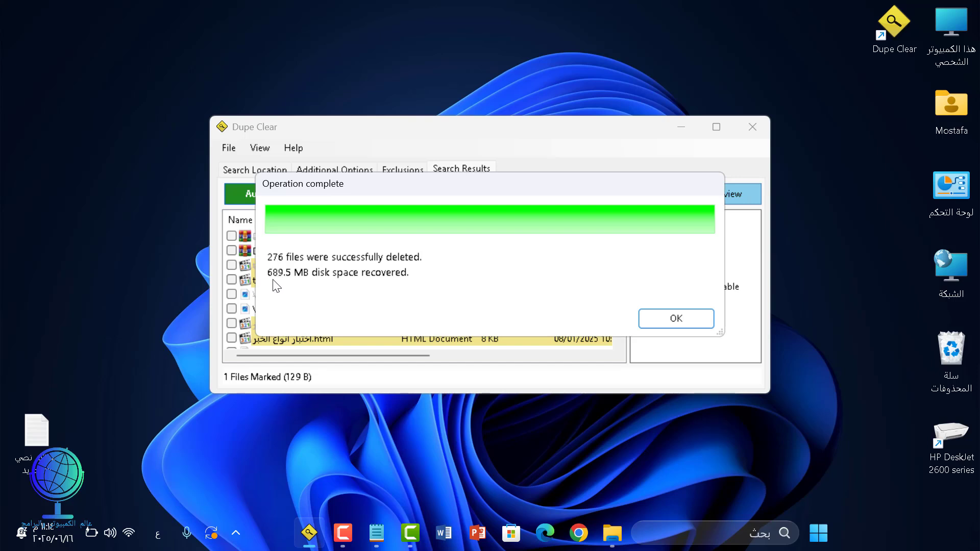
pyautogui.click(660, 322)
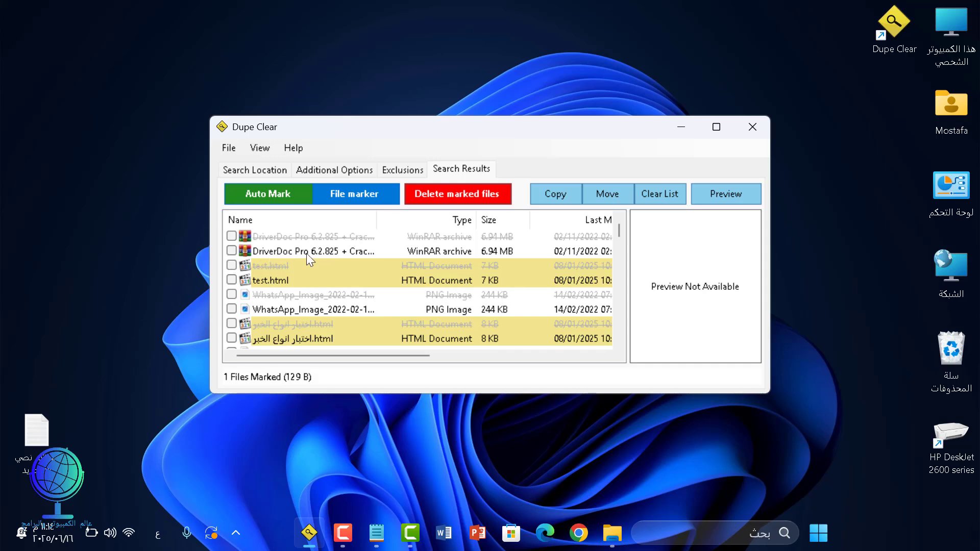
pyautogui.scroll(-5, 306, 253)
pyautogui.scroll(-8, 302, 294)
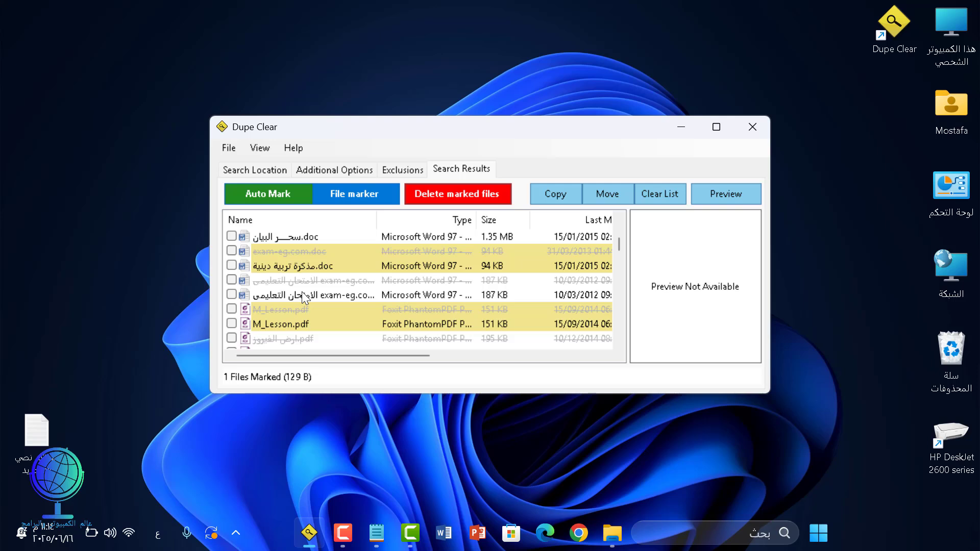
pyautogui.scroll(-5, 303, 293)
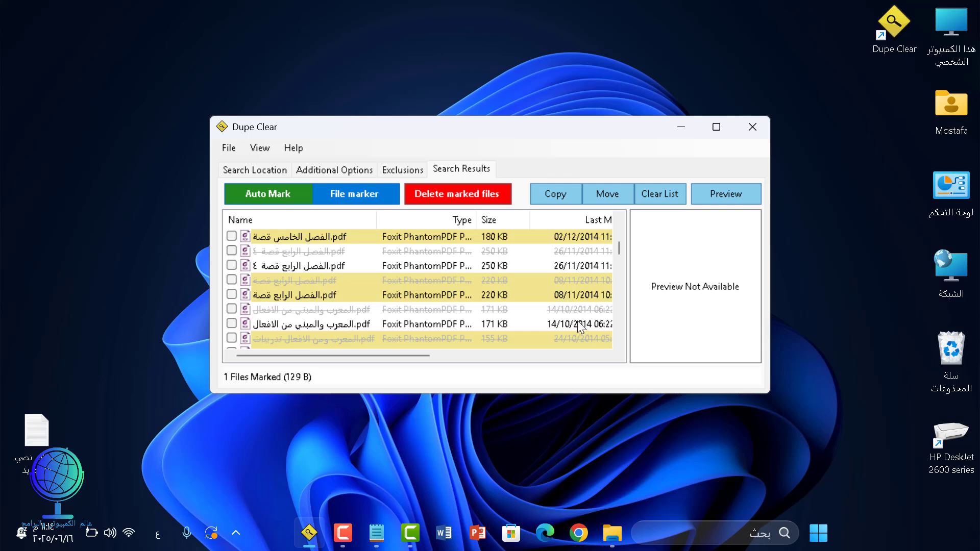
# - Open the Recycle Bin, look through the deleted duplicates and their original locations, and close its window
pyautogui.click(968, 356)
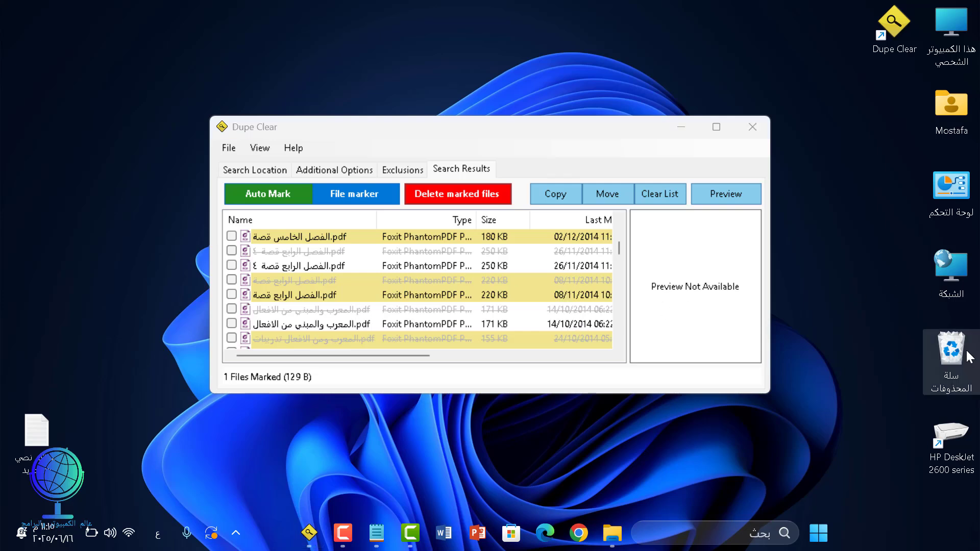
pyautogui.doubleClick(968, 356)
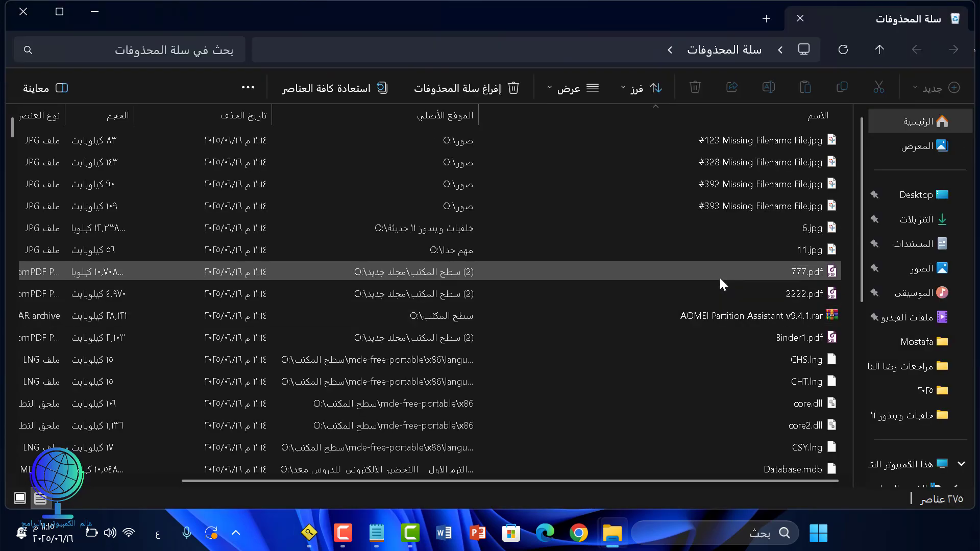
pyautogui.scroll(-10, 715, 269)
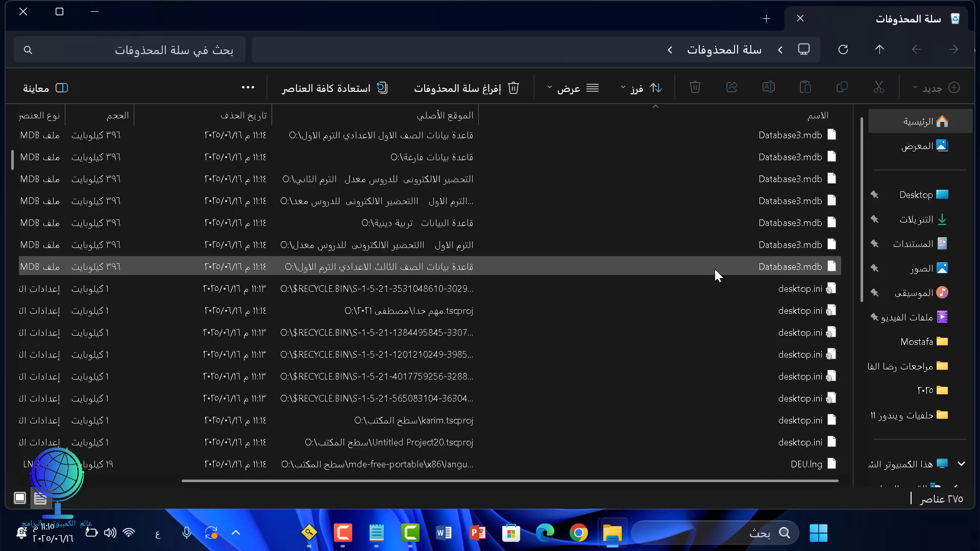
pyautogui.scroll(-10, 714, 269)
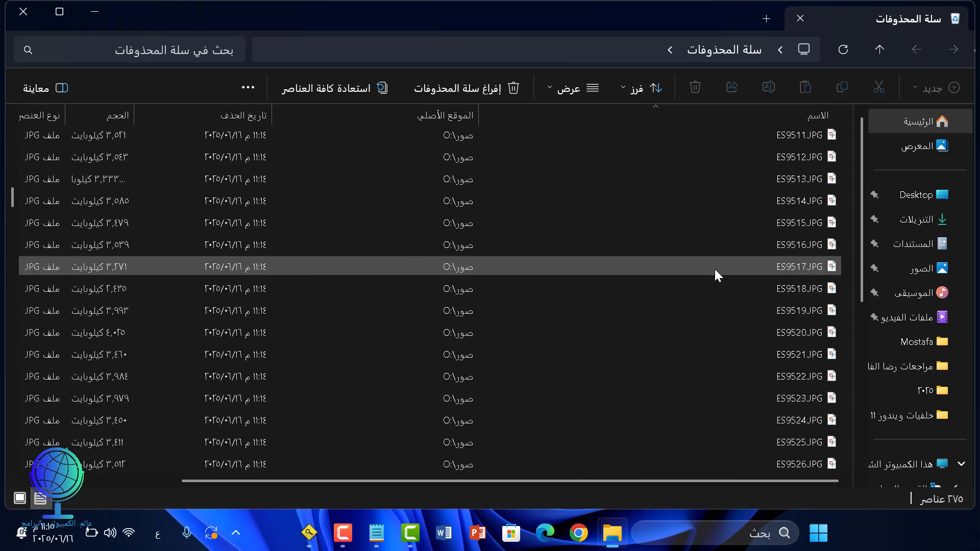
pyautogui.scroll(-15, 715, 268)
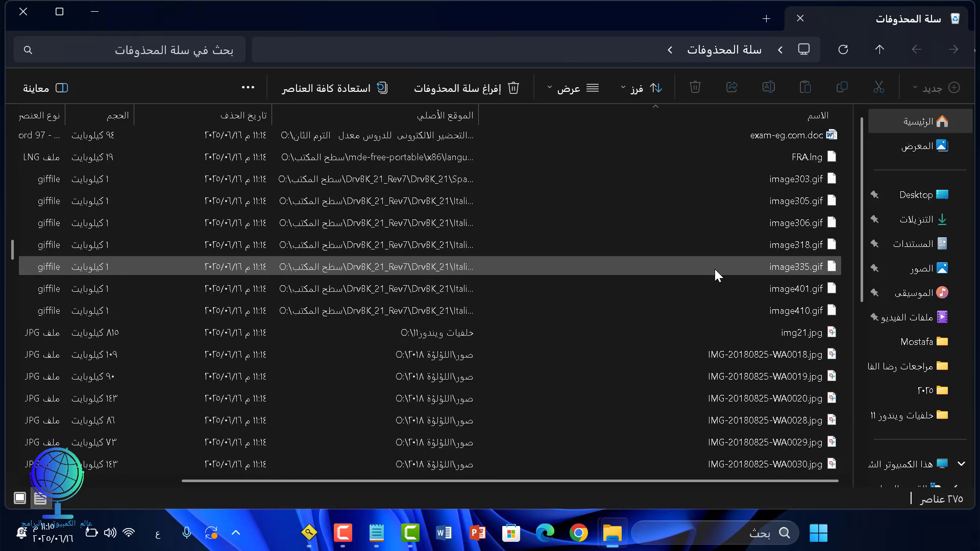
pyautogui.scroll(-15, 715, 268)
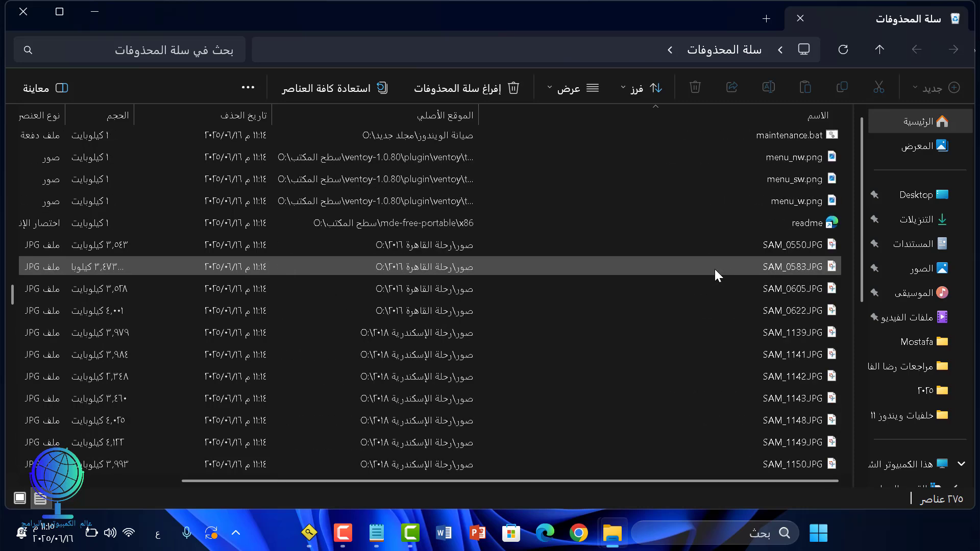
pyautogui.scroll(-15, 715, 269)
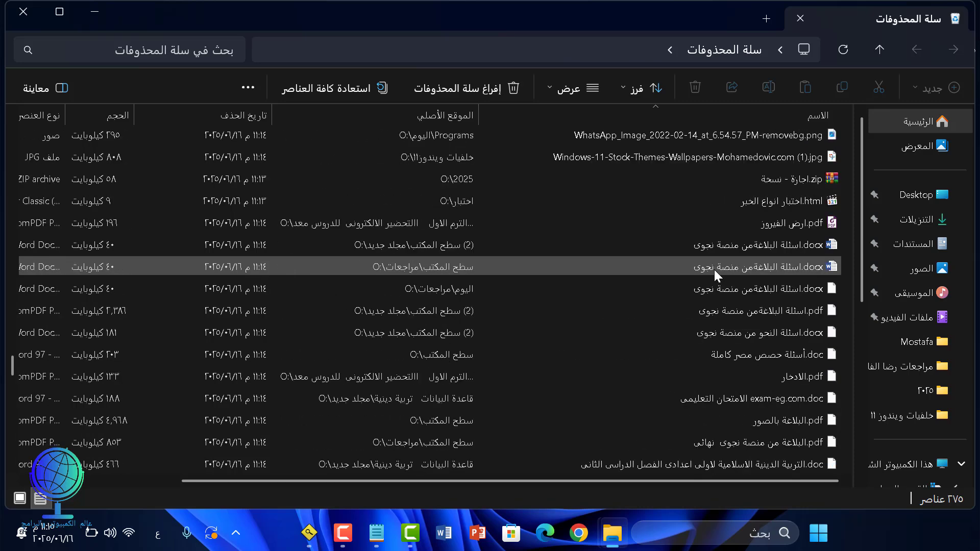
pyautogui.scroll(-2, 714, 269)
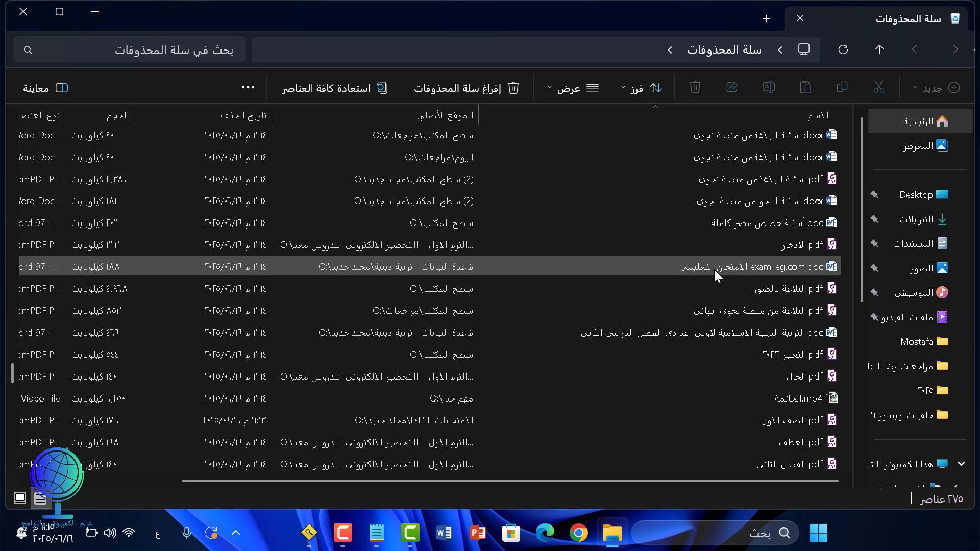
pyautogui.scroll(-8, 715, 270)
pyautogui.scroll(10, 711, 280)
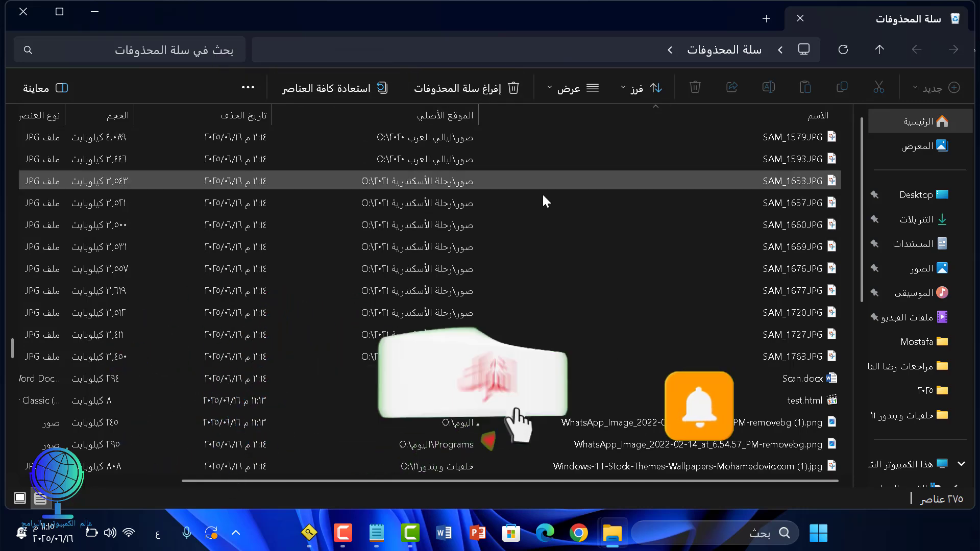
pyautogui.scroll(5, 774, 209)
pyautogui.scroll(5, 761, 208)
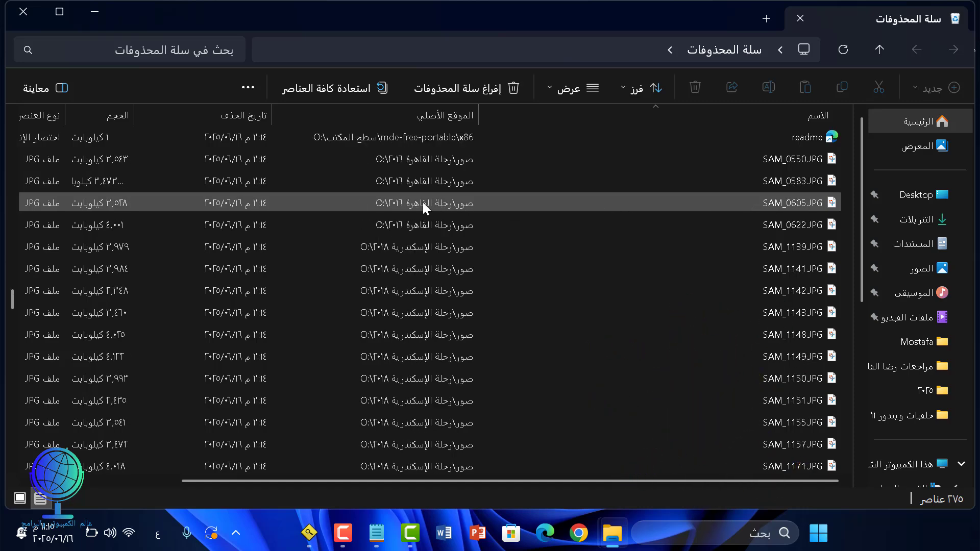
pyautogui.click(37, 16)
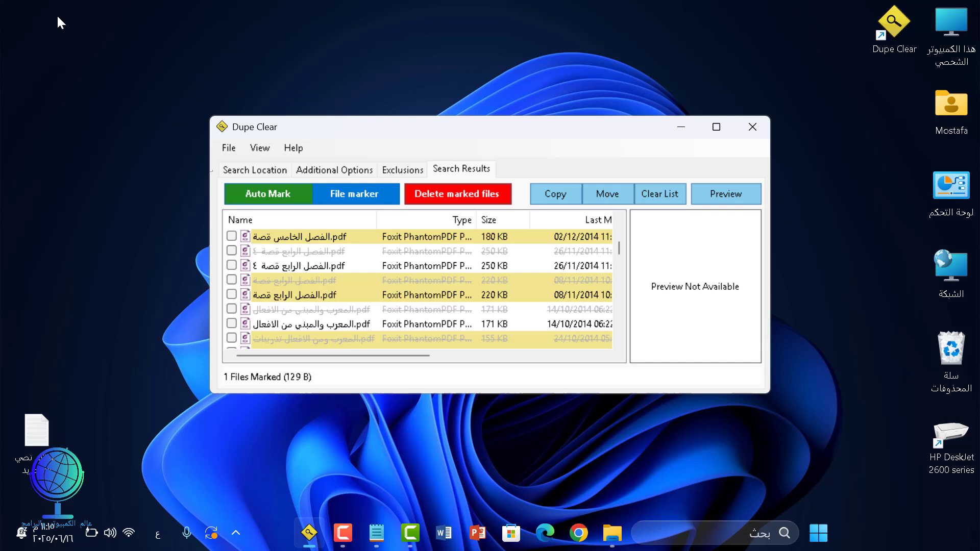
# - View the version and licence information about Dupe Clear and close the information window
pyautogui.click(285, 146)
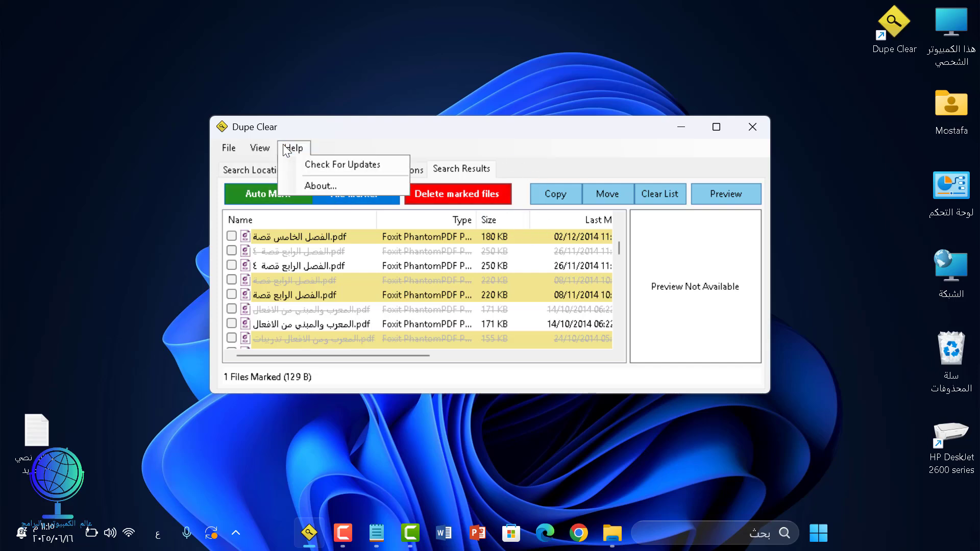
pyautogui.click(326, 186)
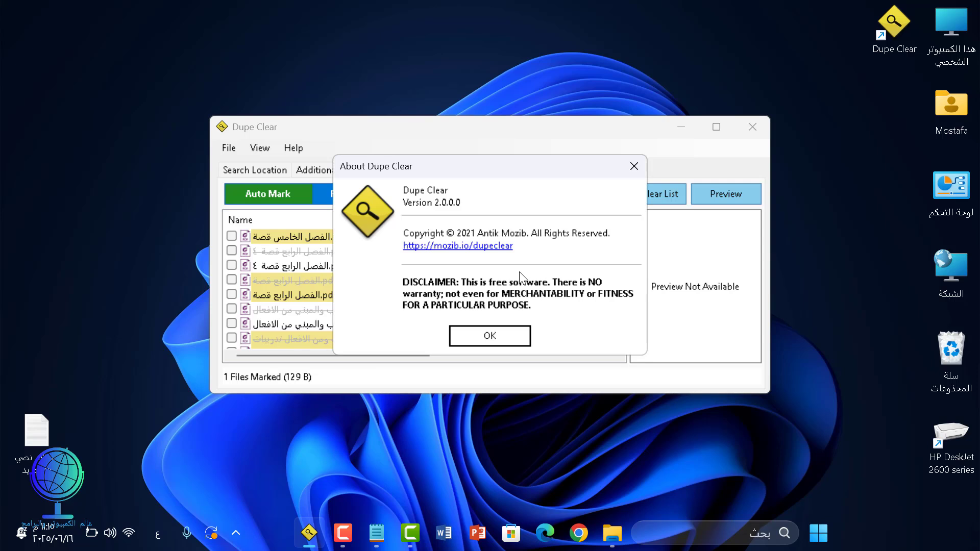
pyautogui.click(509, 343)
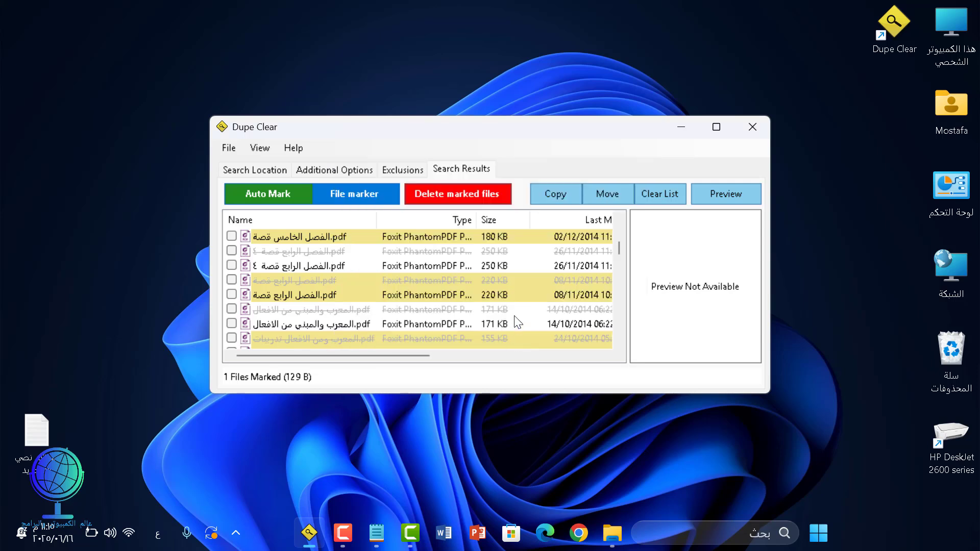